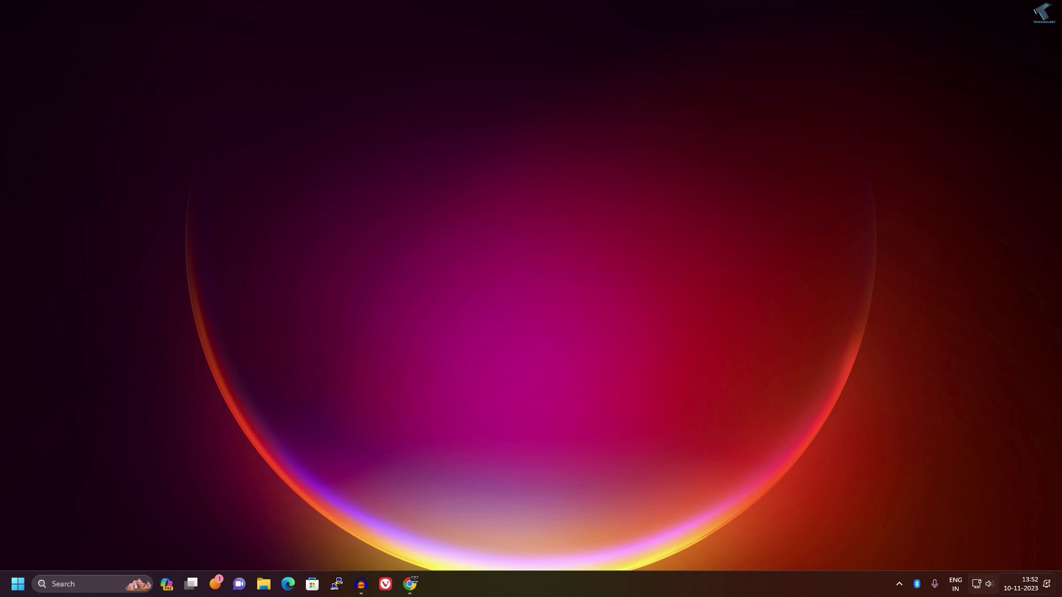
Switch off Do not disturb from the taskbar's notification and calendar panel
click(1030, 588)
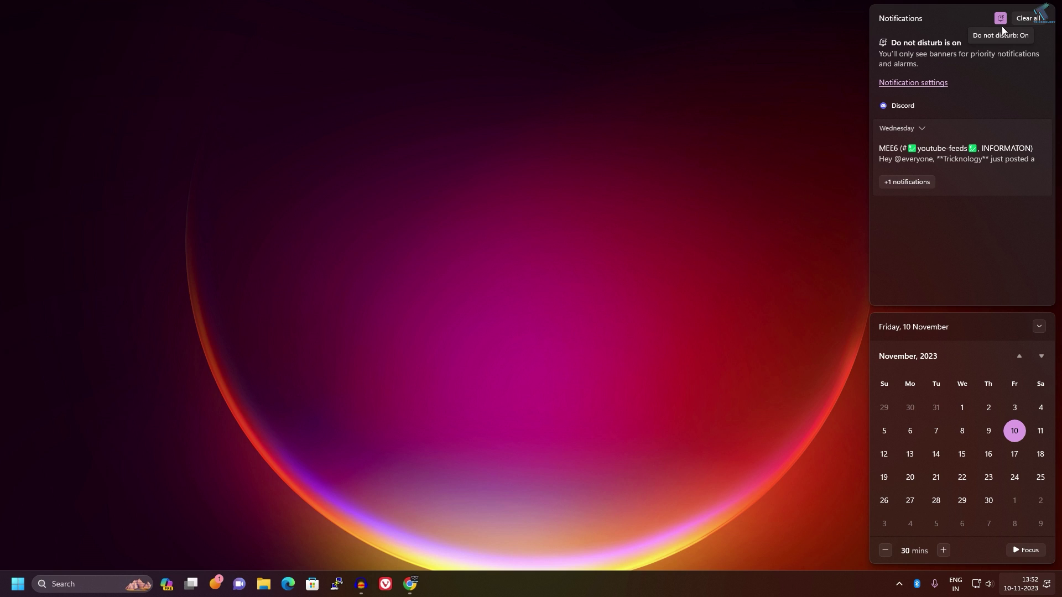
click(1001, 22)
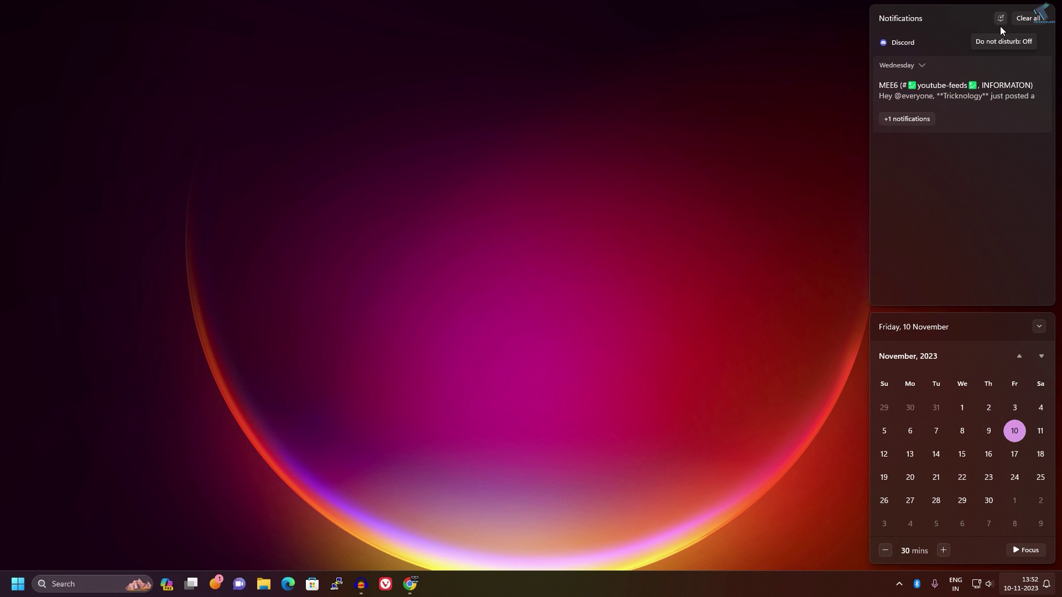
Dismiss the notification panel and open the System page via Start's right-click Settings shortcut
click(628, 202)
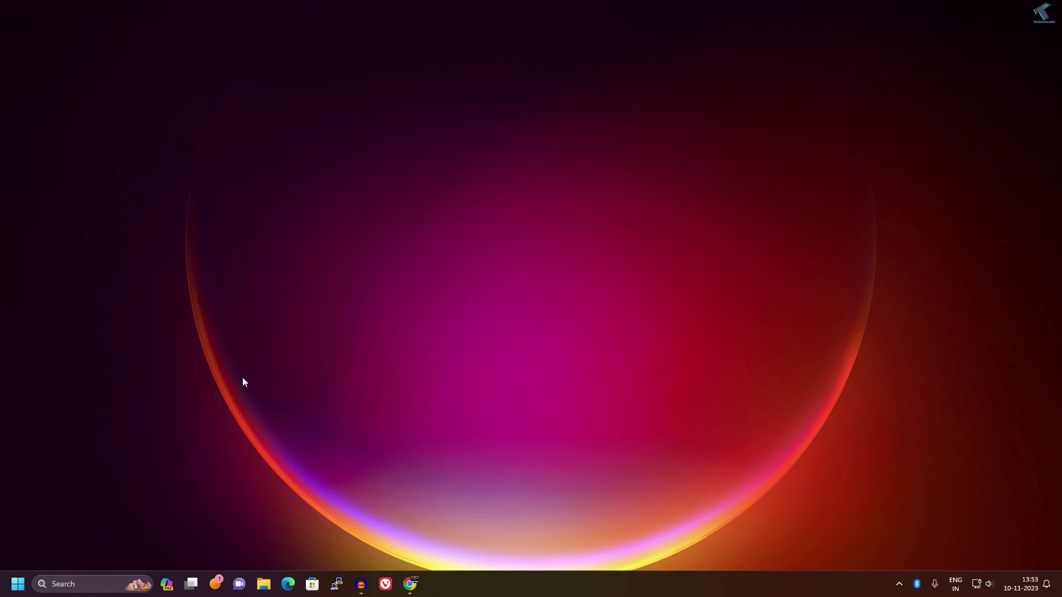
right_click(22, 585)
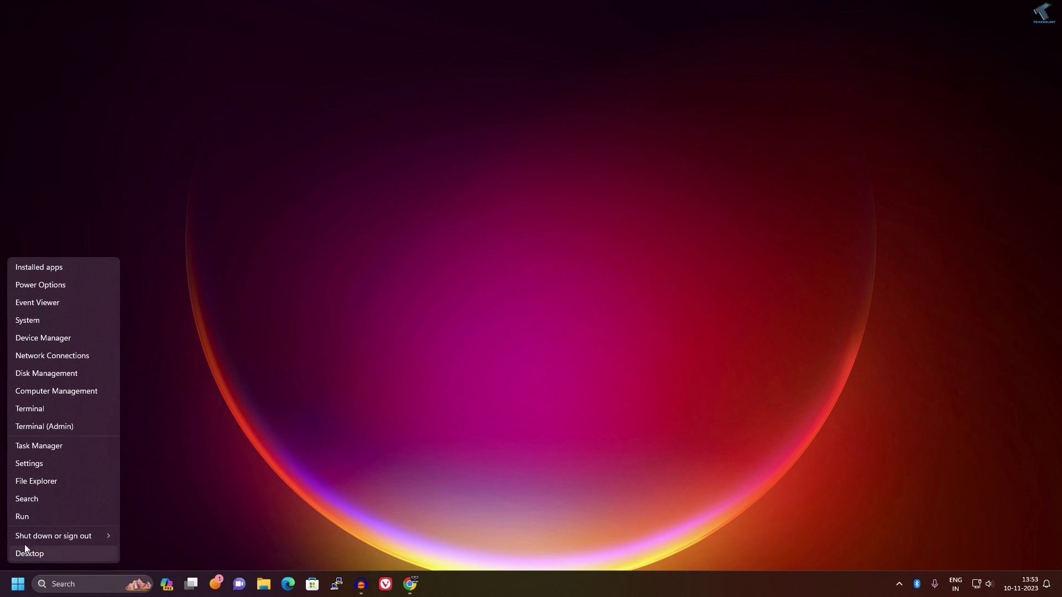
click(30, 465)
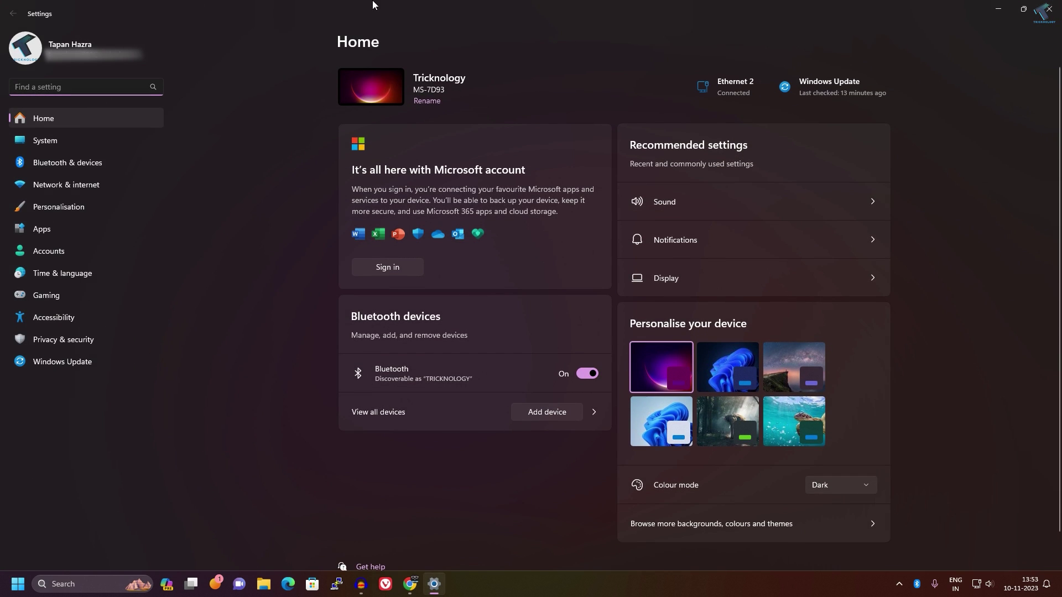
click(87, 137)
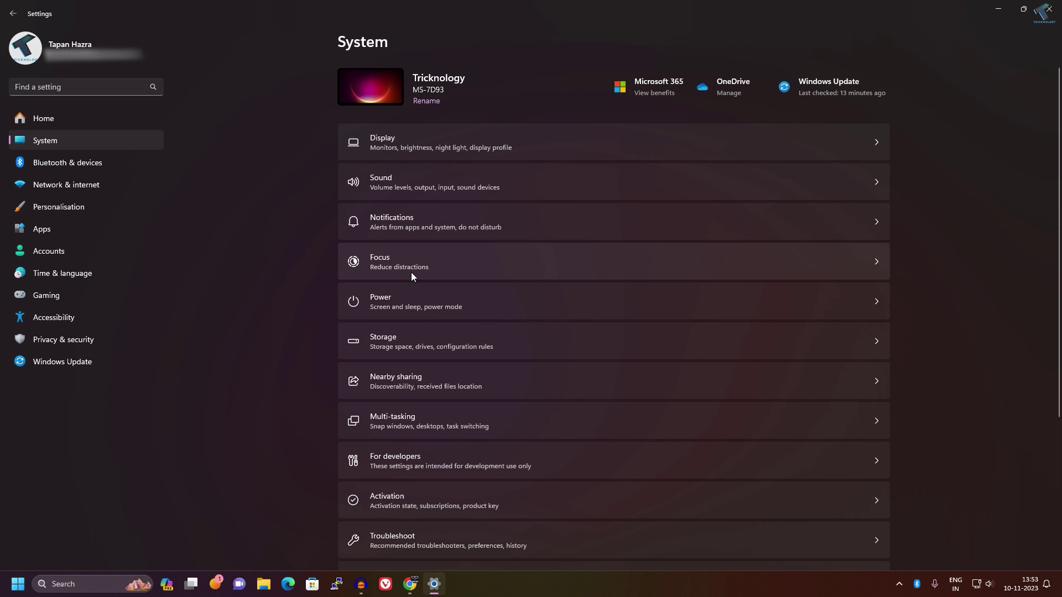
Go to the Notifications page from the System settings list
click(400, 223)
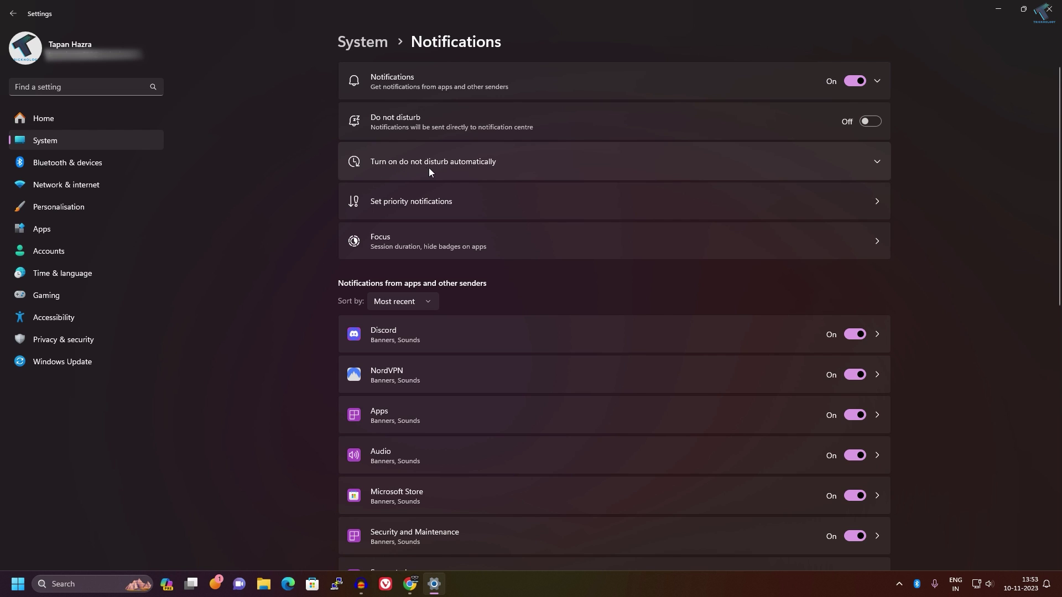
Uncheck 'When duplicating your display' under 'Turn on do not disturb automatically'
click(457, 168)
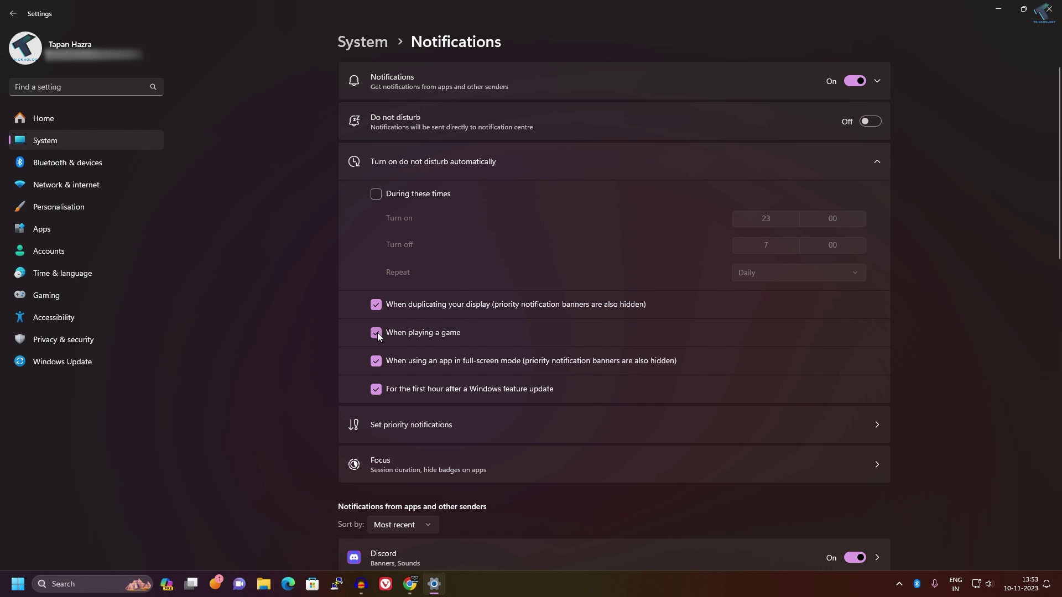
click(378, 306)
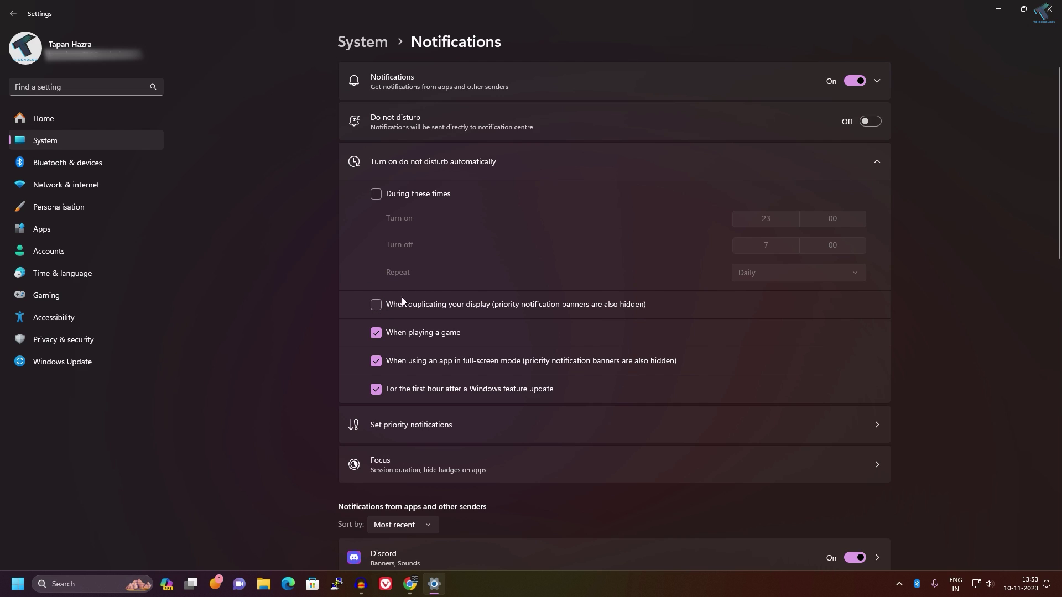